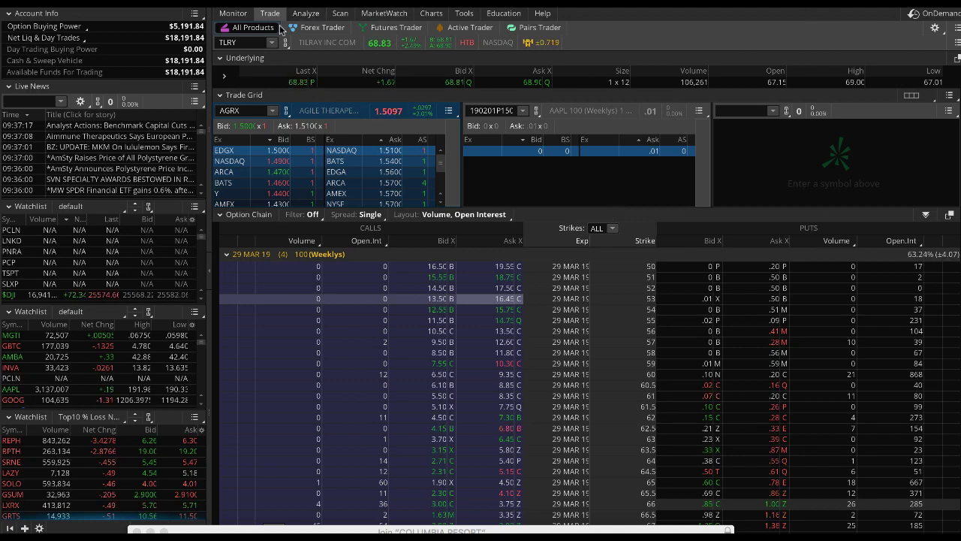
Step: Load SRPT and scroll its 29 MAR 19 weekly option chain to show strikes up to 130
{"action": "left_click", "coordinate": [238, 43]}
{"action": "type", "text": "SRPT"}
{"action": "key", "text": "Return"}
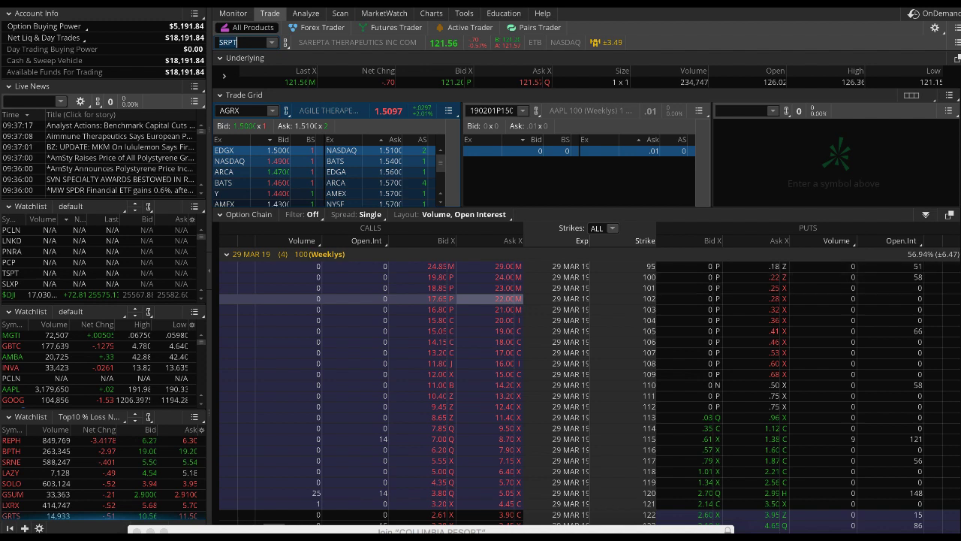
{"action": "scroll", "coordinate": [586, 315], "scroll_direction": "down", "scroll_amount": 2}
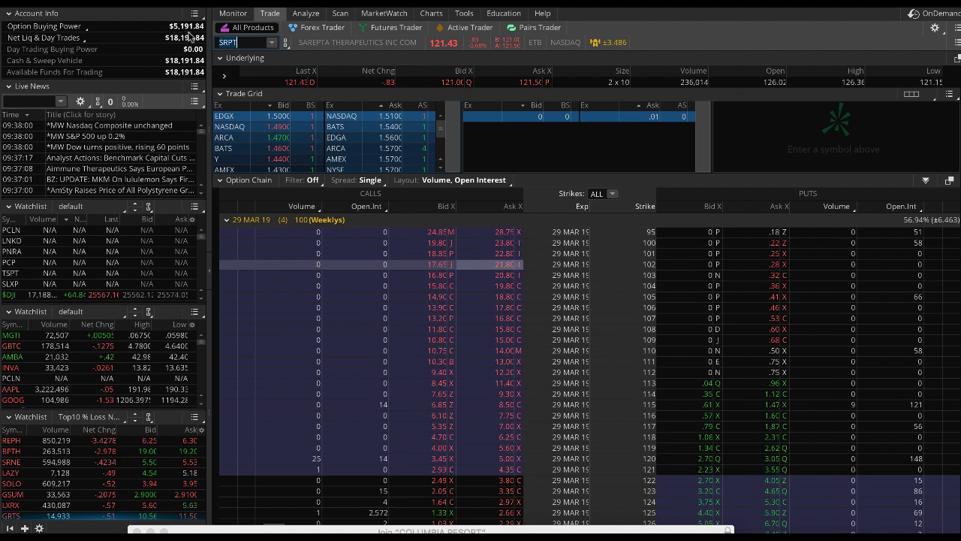
{"action": "scroll", "coordinate": [901, 294], "scroll_direction": "down", "scroll_amount": 2}
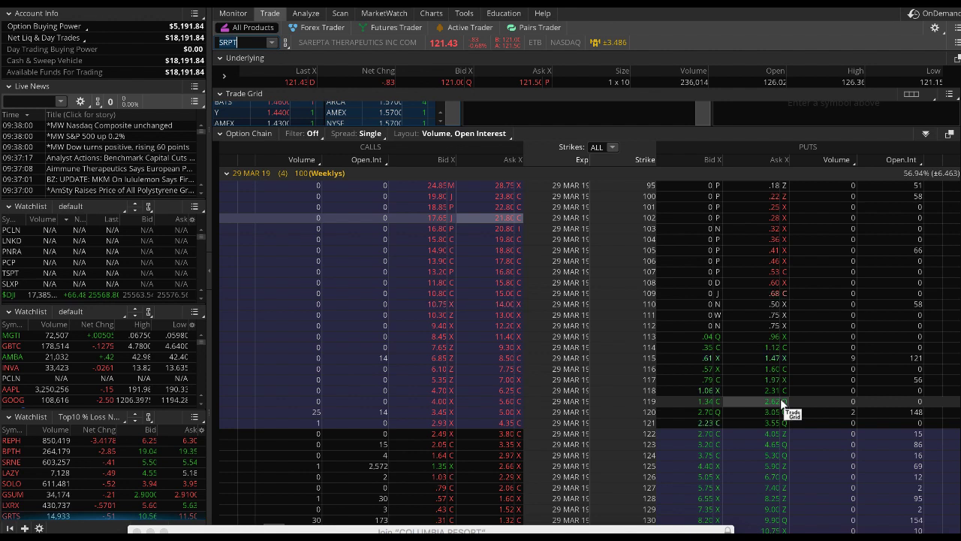
Step: Buy 50 SRPT 29 MAR 19 115 puts at a 1.00 limit, accepting the day-trade warning
{"action": "left_click", "coordinate": [777, 358]}
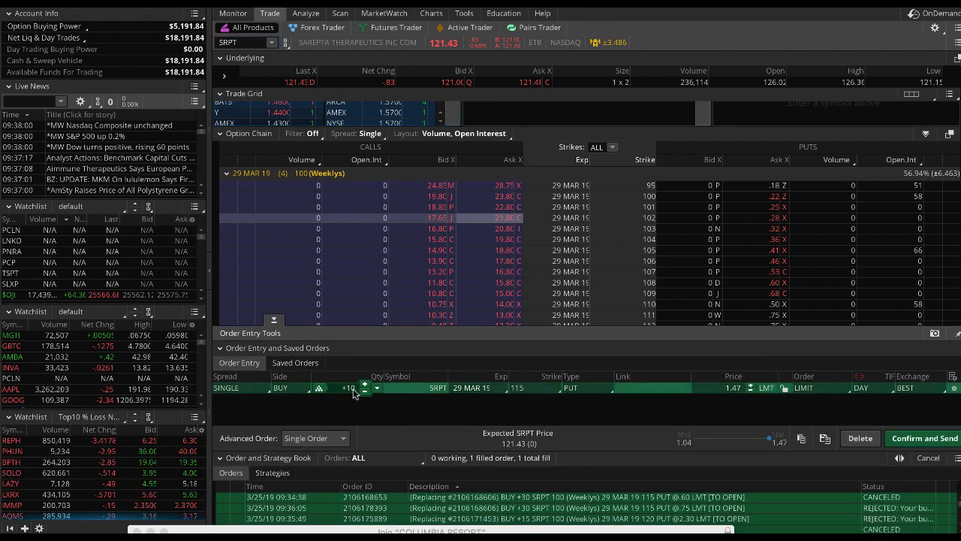
{"action": "left_click", "coordinate": [353, 388]}
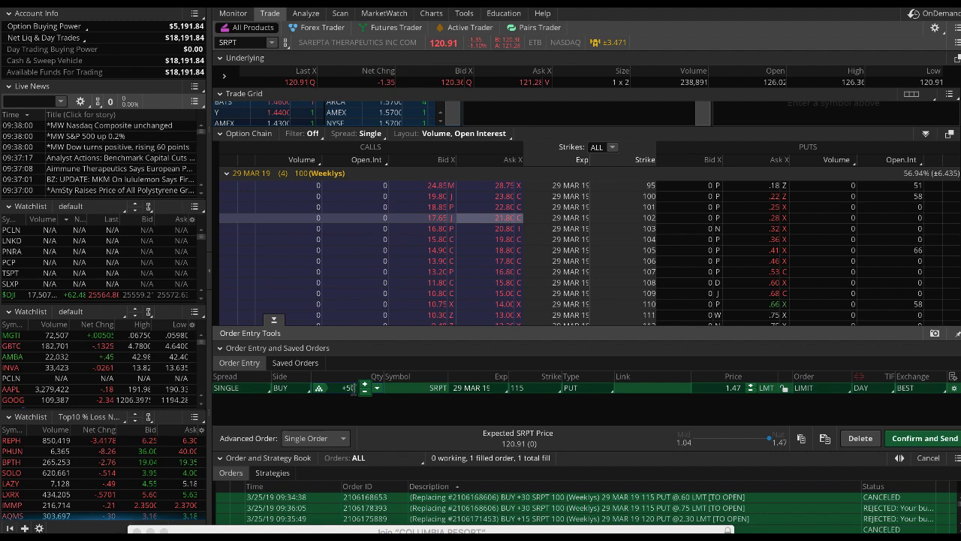
{"action": "type", "text": "50"}
{"action": "left_click", "coordinate": [739, 389]}
{"action": "type", "text": "1"}
{"action": "left_click", "coordinate": [915, 439]}
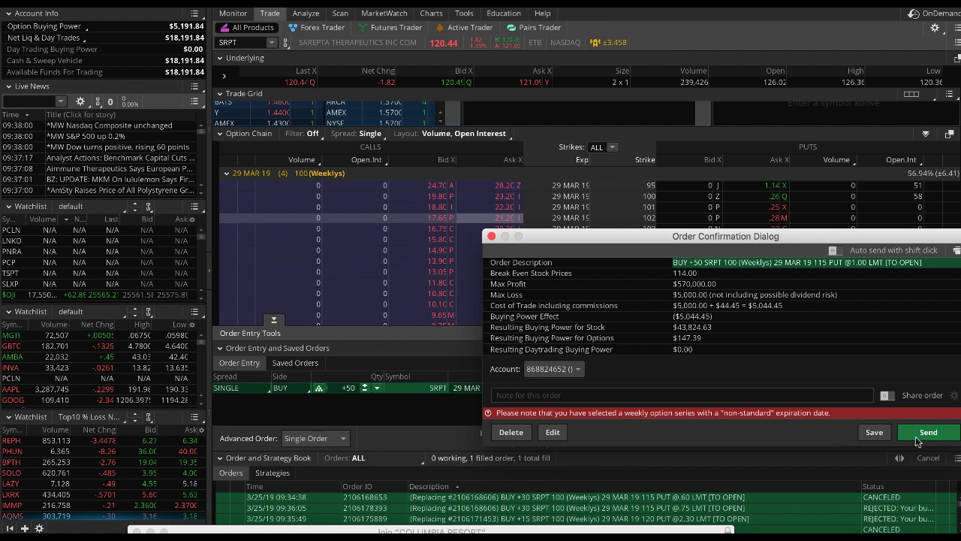
{"action": "left_click", "coordinate": [924, 433]}
{"action": "left_click", "coordinate": [717, 306]}
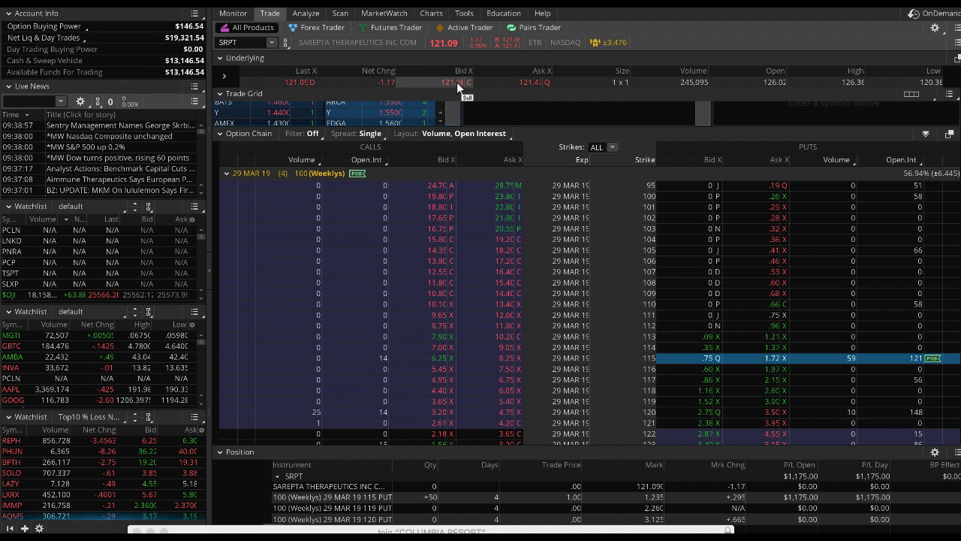
Step: Switch to the Charts grid to review SRPT's 1-minute intraday chart beside the other symbols
{"action": "left_click", "coordinate": [431, 13]}
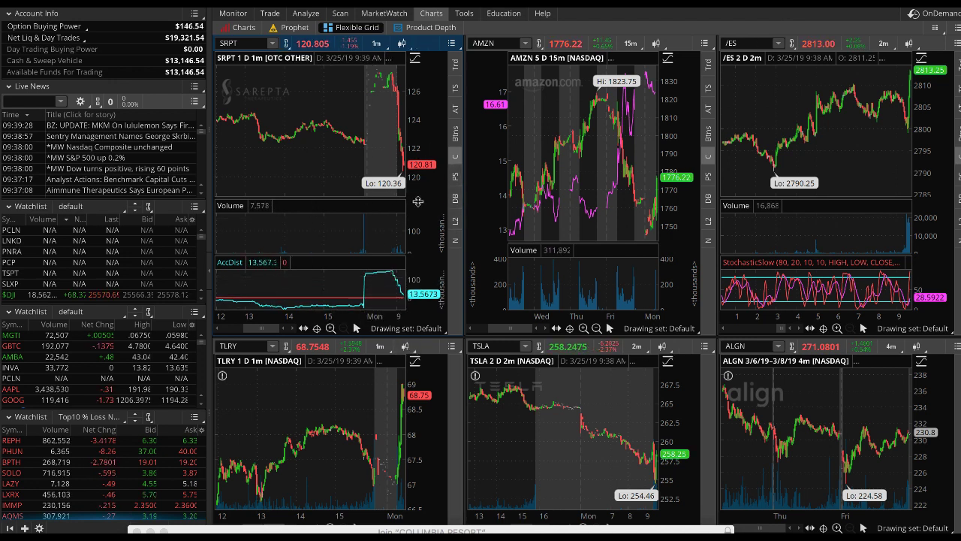
Step: Return to the SRPT option chain and select the 115 put position
{"action": "left_click", "coordinate": [268, 14]}
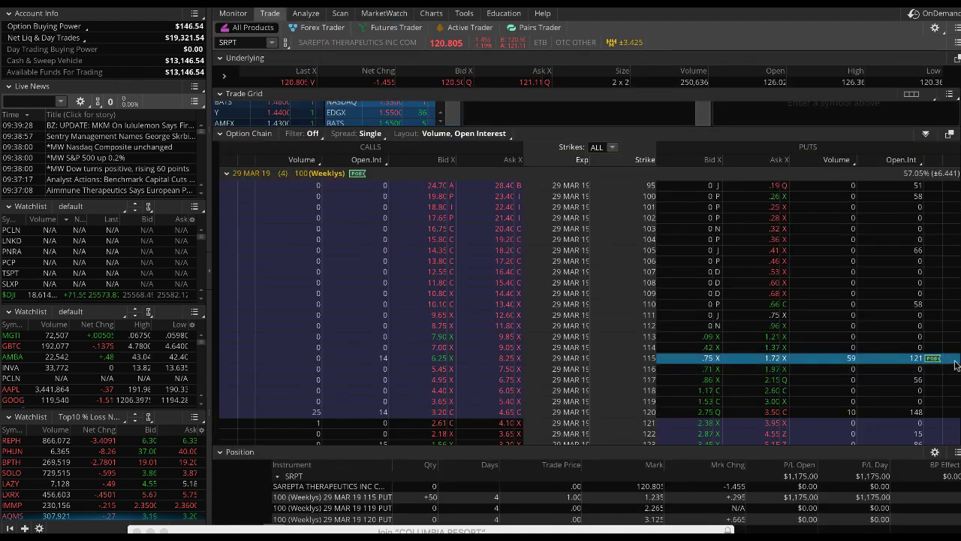
{"action": "mouse_move", "coordinate": [935, 362]}
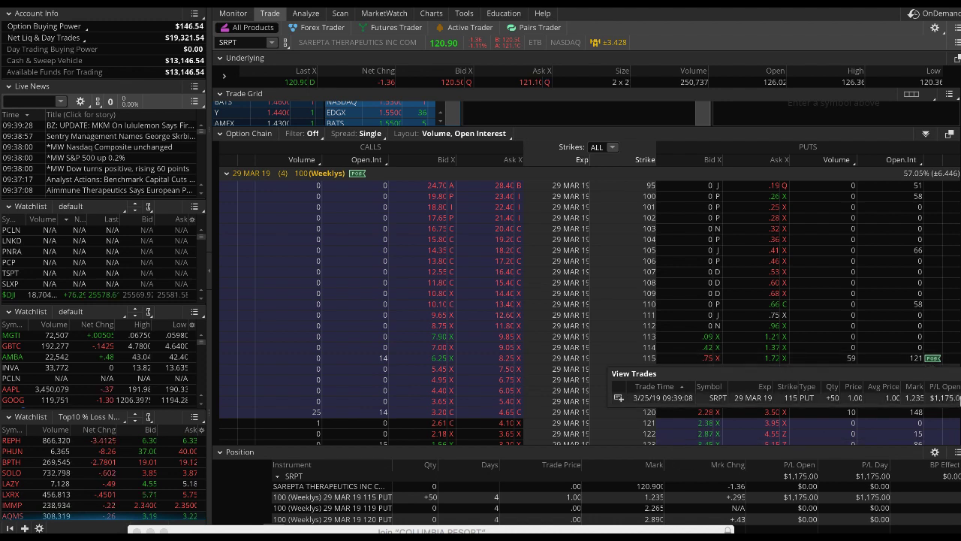
{"action": "left_click", "coordinate": [935, 360]}
{"action": "left_click", "coordinate": [434, 499]}
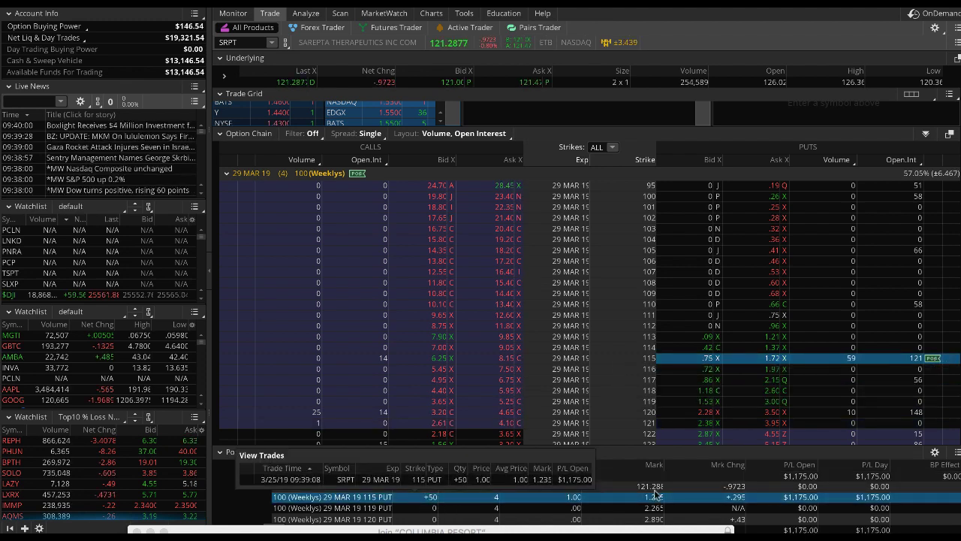
Step: Send a closing order selling 25 of the 115 puts at a 3.30 limit, then view it working
{"action": "right_click", "coordinate": [815, 496]}
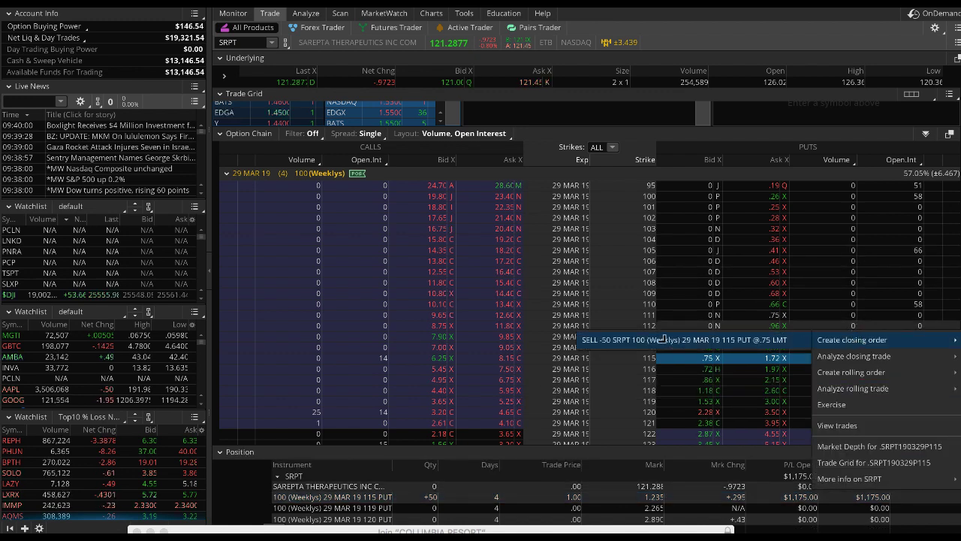
{"action": "left_click", "coordinate": [678, 341]}
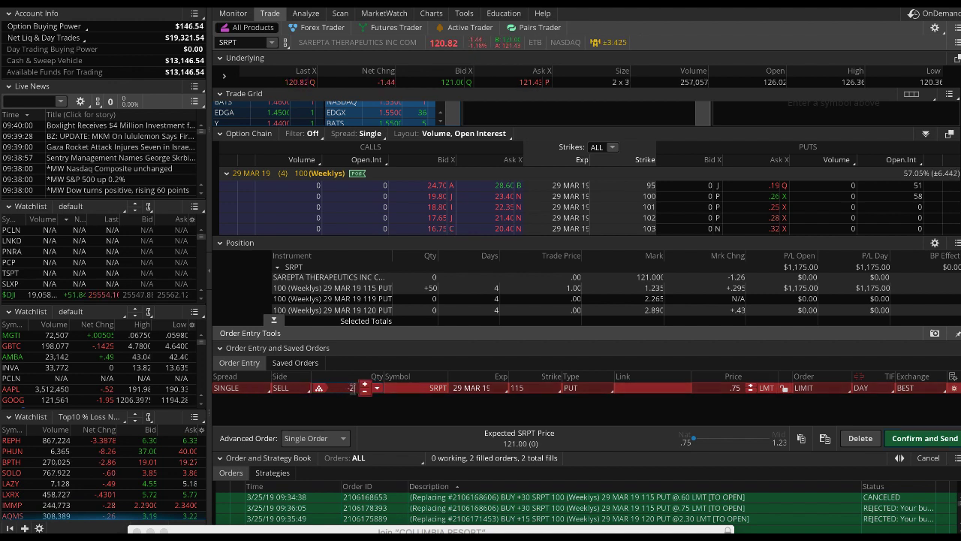
{"action": "left_click", "coordinate": [736, 388]}
{"action": "type", "text": "3.3"}
{"action": "left_click", "coordinate": [920, 440]}
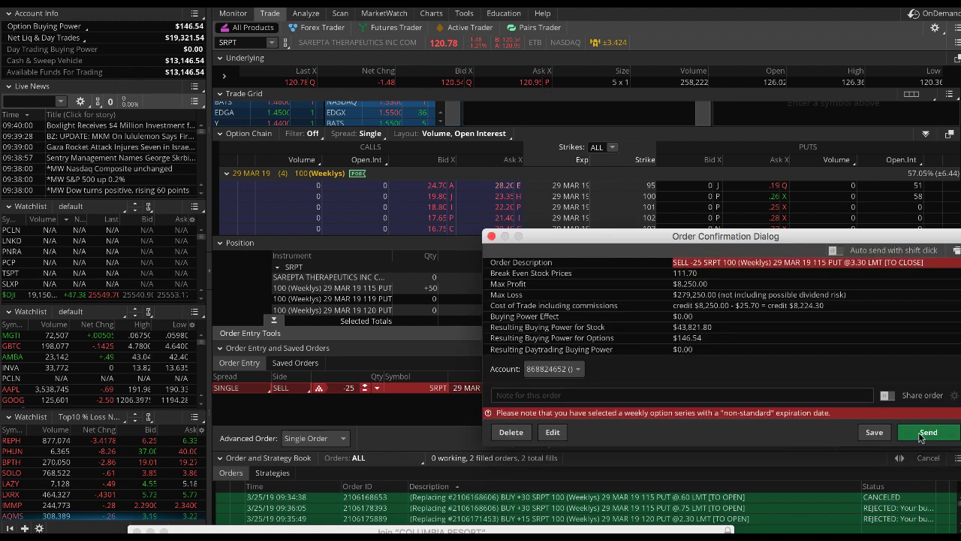
{"action": "left_click", "coordinate": [921, 435]}
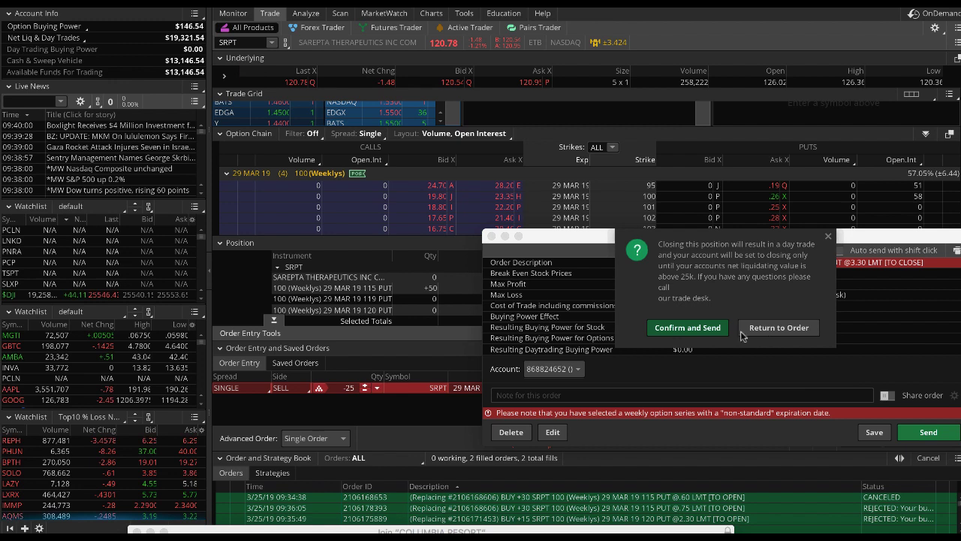
{"action": "left_click", "coordinate": [709, 328]}
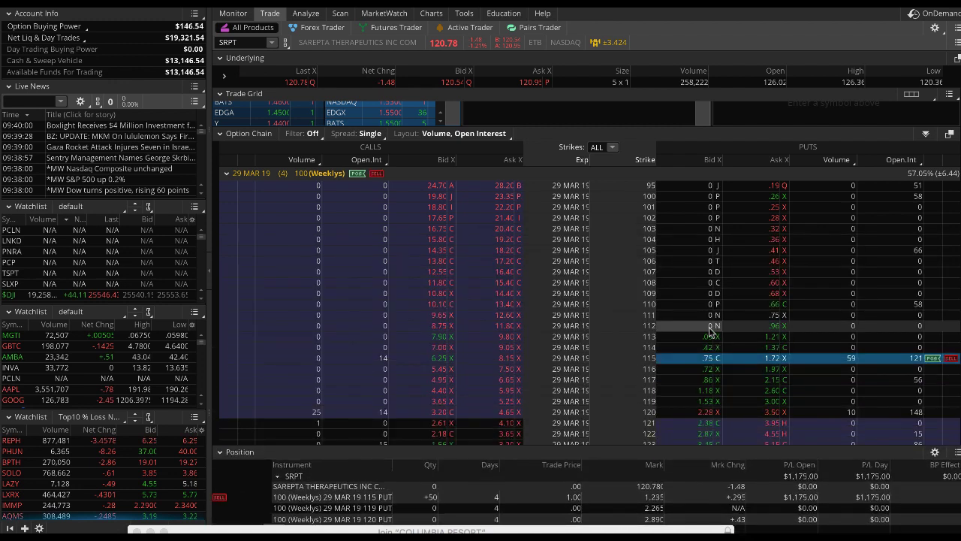
{"action": "left_click", "coordinate": [951, 359]}
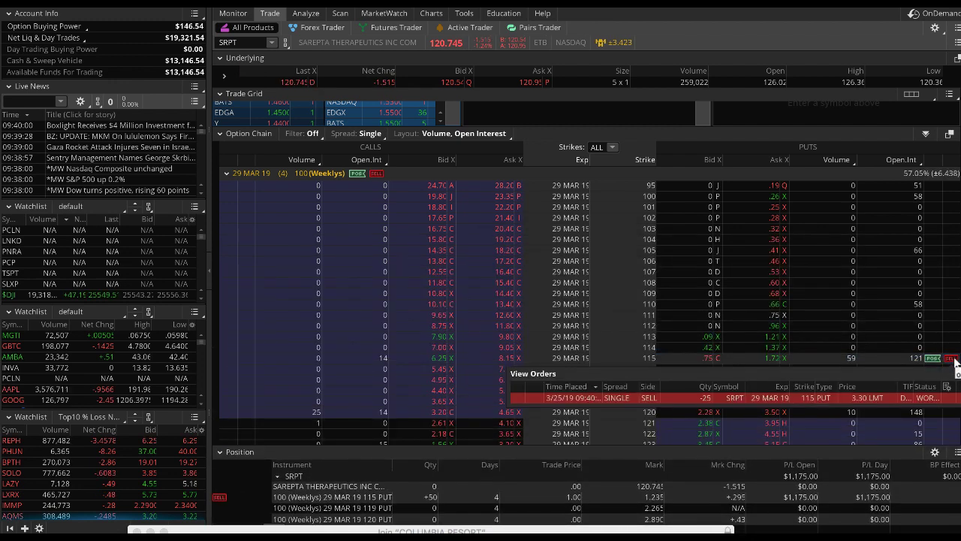
Step: Delete an unsent cancel/replace draft of the 3.30 sell order, then bring up the 115 put position's actions
{"action": "right_click", "coordinate": [958, 400]}
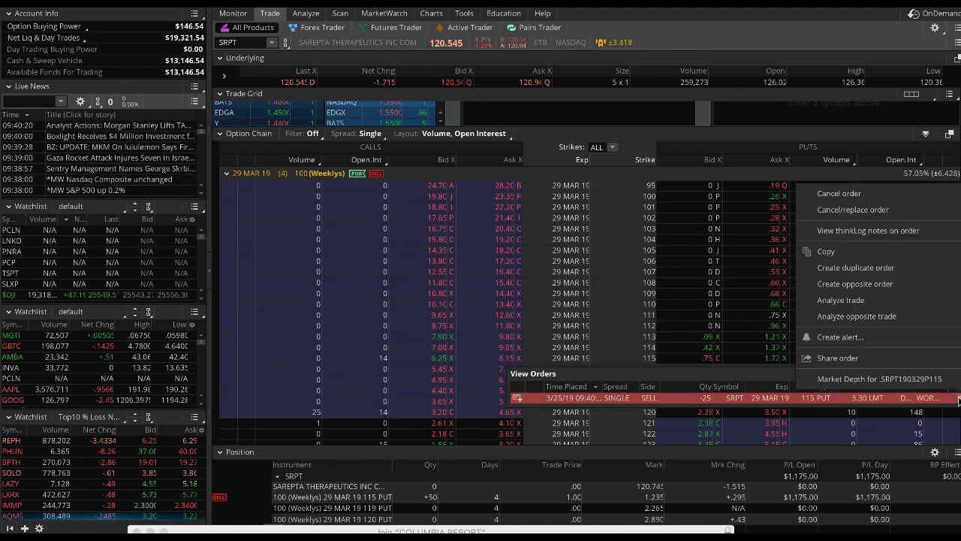
{"action": "left_click", "coordinate": [853, 210]}
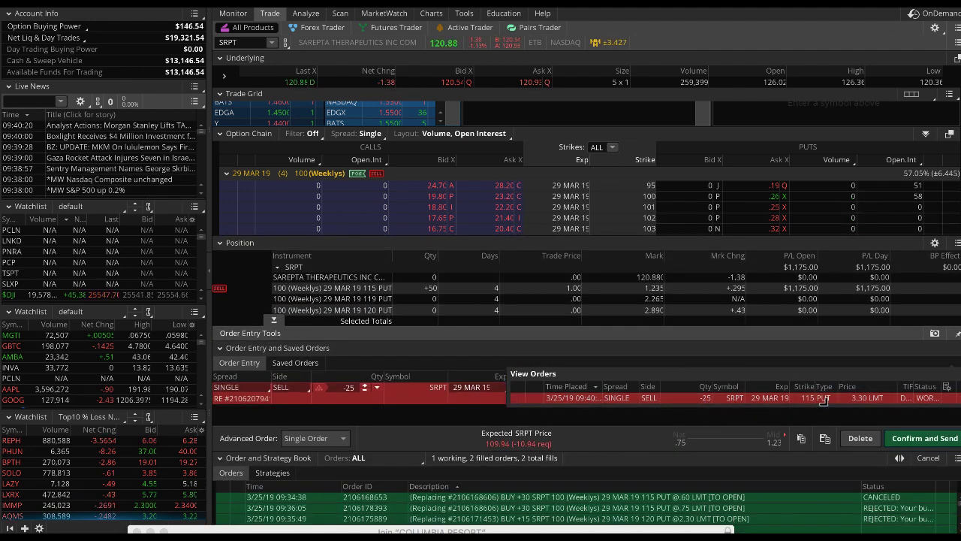
{"action": "left_click", "coordinate": [859, 443]}
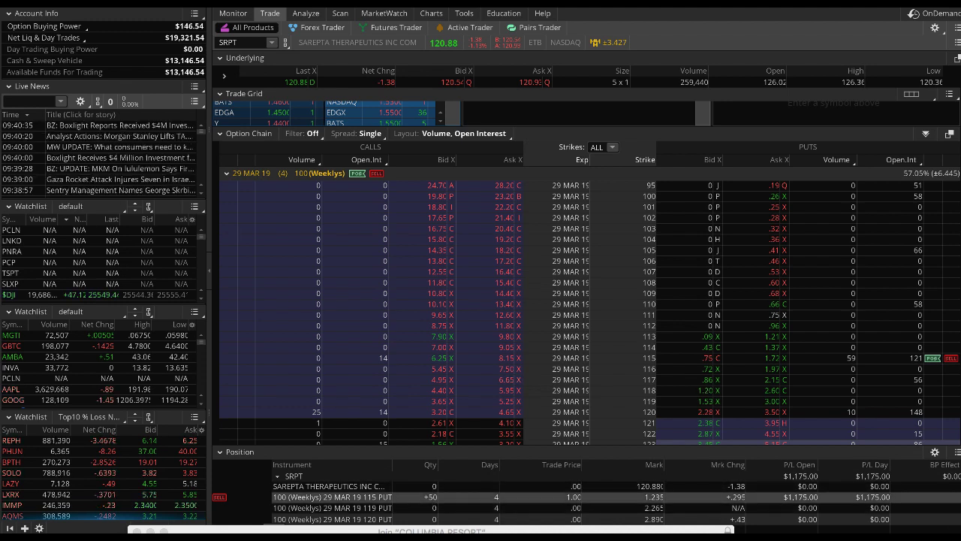
{"action": "right_click", "coordinate": [815, 496]}
Step: Send a closing limit order selling 25 of the 115 puts at 5.45
{"action": "mouse_move", "coordinate": [852, 324]}
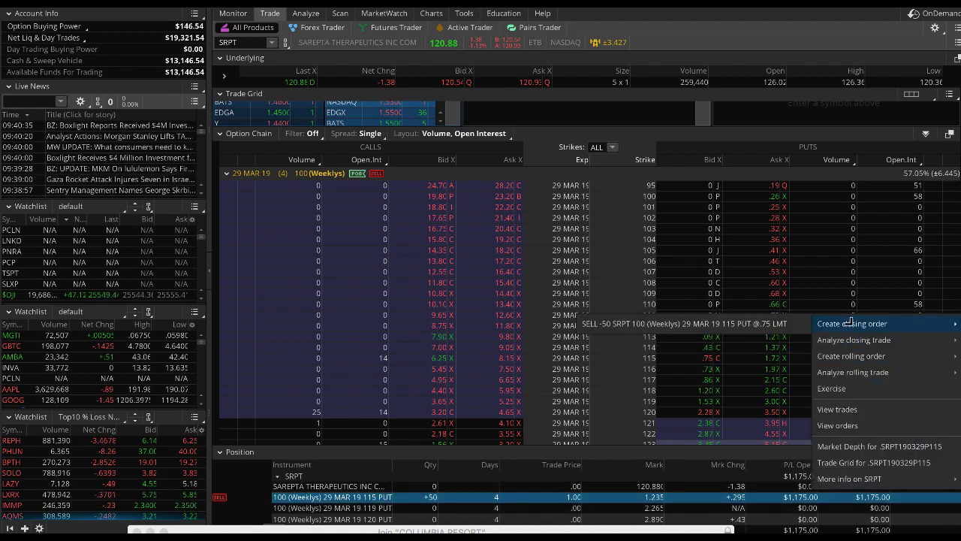
{"action": "left_click", "coordinate": [739, 324]}
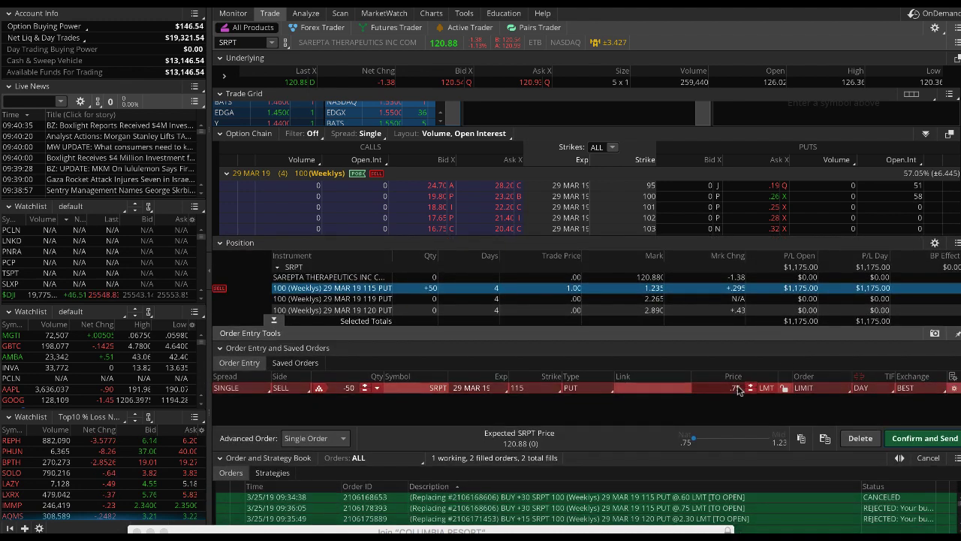
{"action": "left_click", "coordinate": [737, 388]}
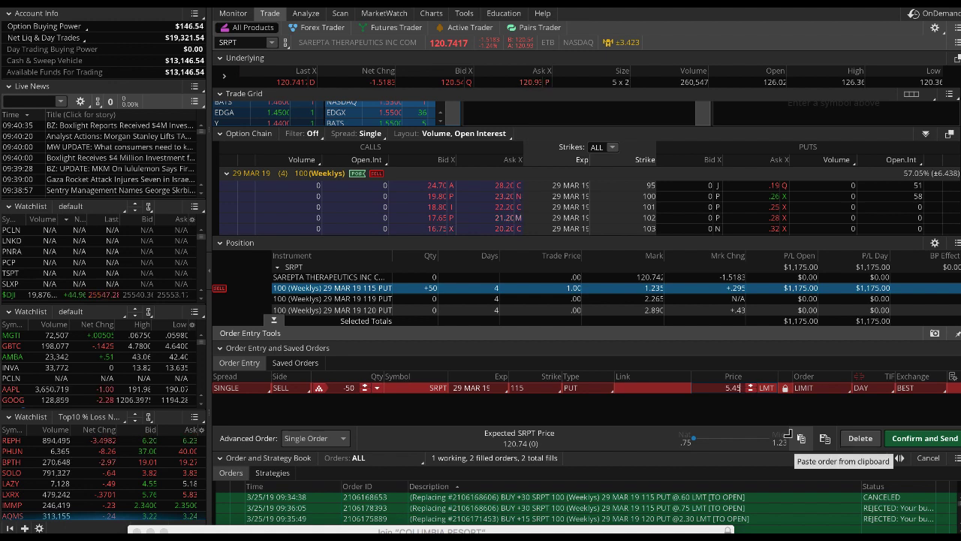
{"action": "left_click", "coordinate": [350, 389]}
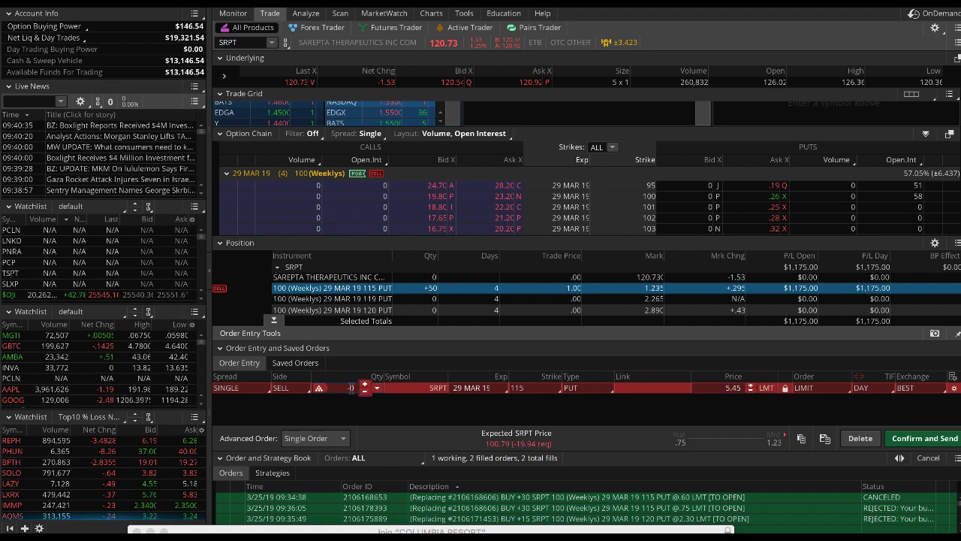
{"action": "type", "text": "25"}
{"action": "left_click", "coordinate": [901, 440]}
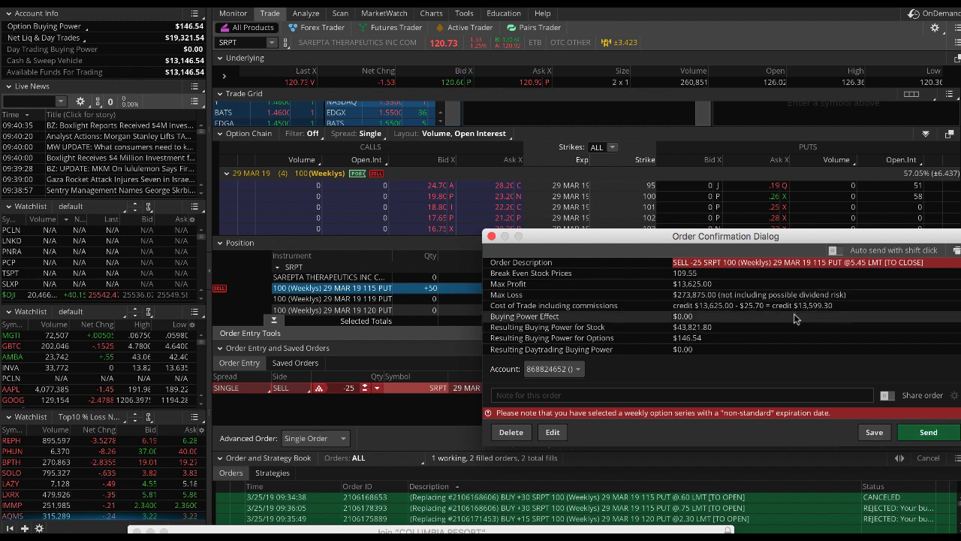
{"action": "left_click", "coordinate": [928, 433]}
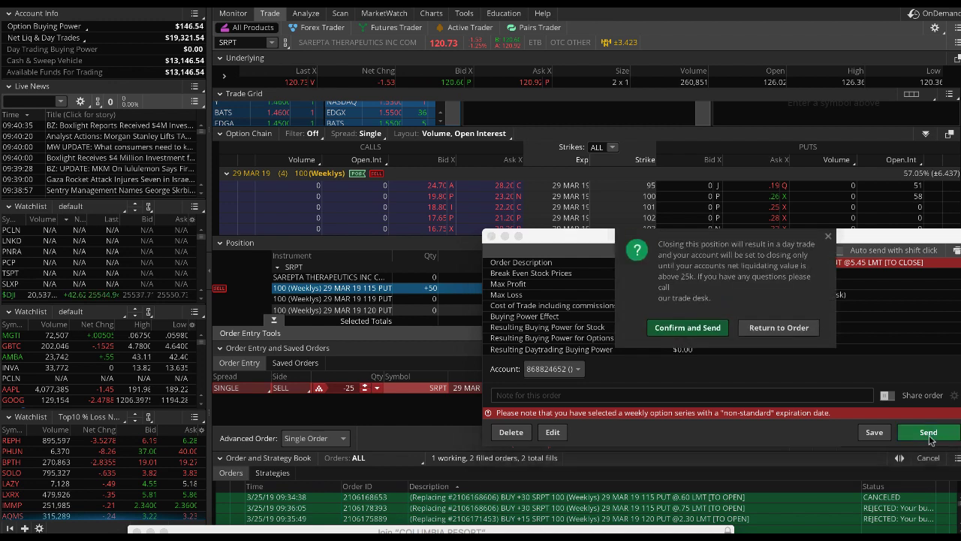
{"action": "left_click", "coordinate": [687, 328]}
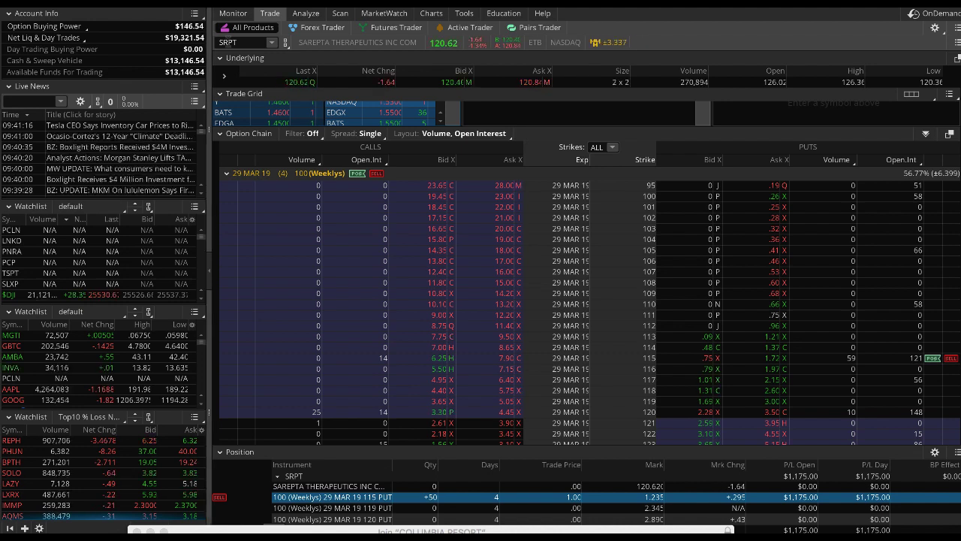
Step: Bring back the Charts grid, with SRPT near 118.15 and its two working sell orders flagged
{"action": "left_click", "coordinate": [431, 13]}
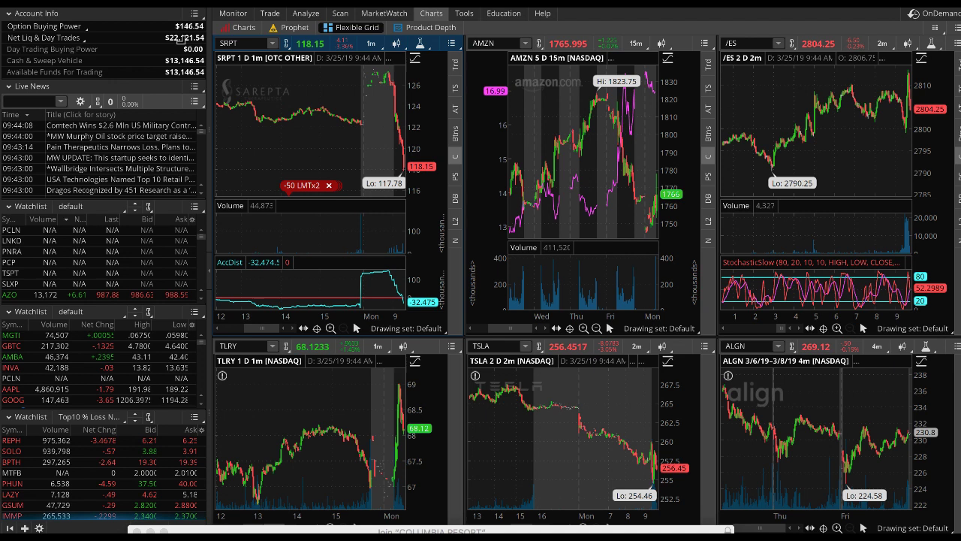
{"action": "mouse_move", "coordinate": [270, 14]}
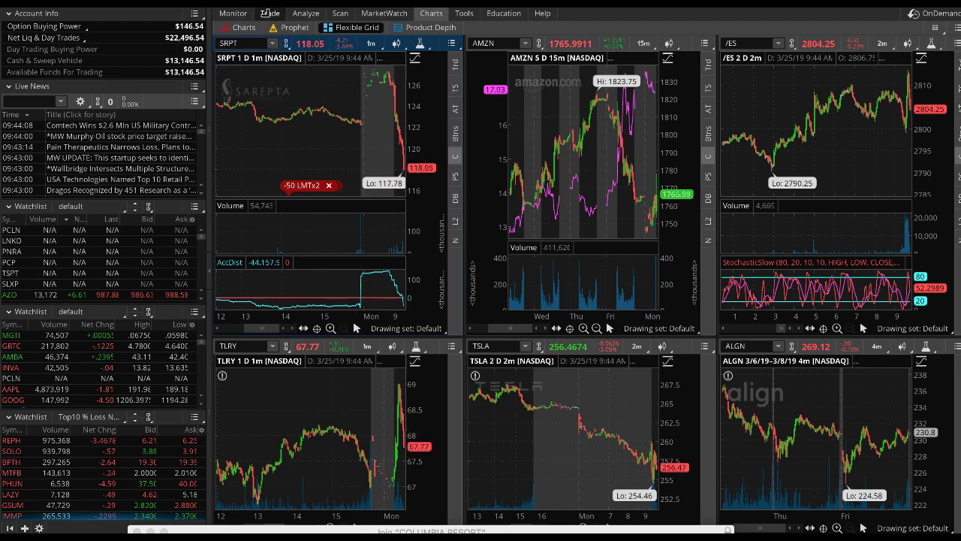
{"action": "left_click", "coordinate": [269, 14]}
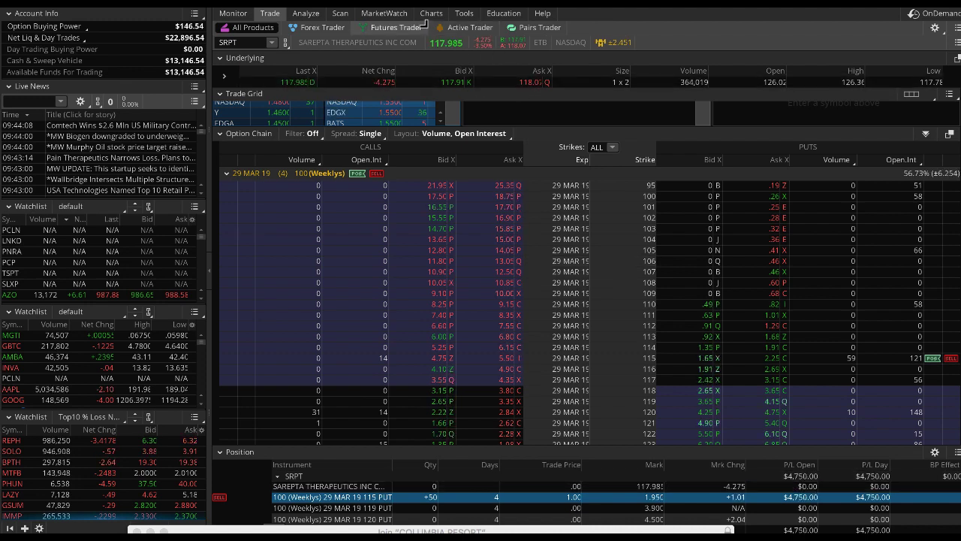
{"action": "left_click", "coordinate": [431, 14]}
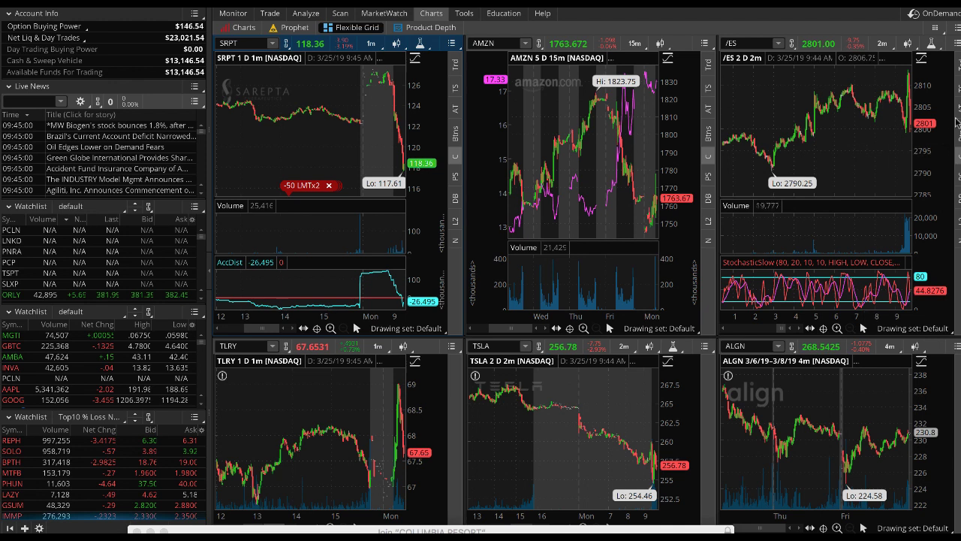
{"action": "mouse_move", "coordinate": [905, 212]}
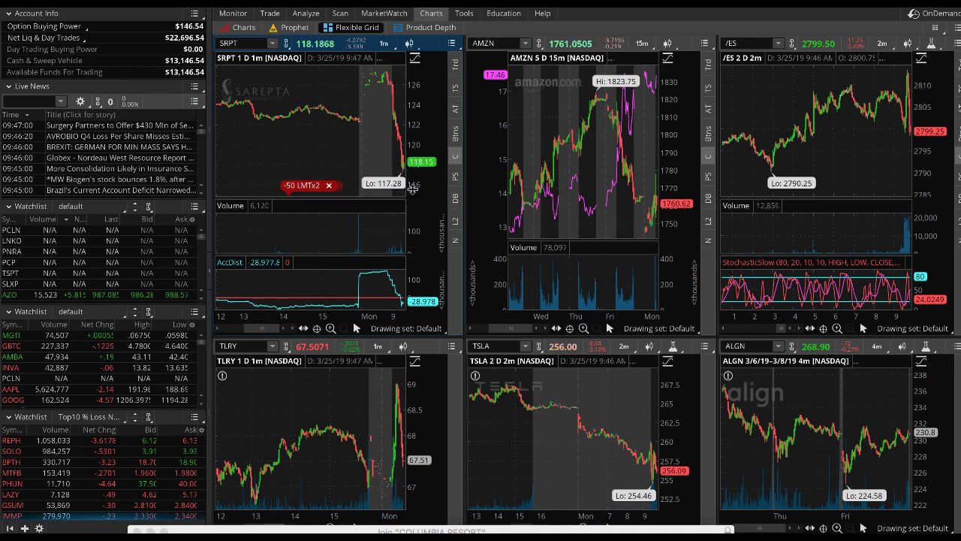
Step: Alternate twice between the SRPT position profit on the Trade page and the chart grid
{"action": "left_click", "coordinate": [268, 13]}
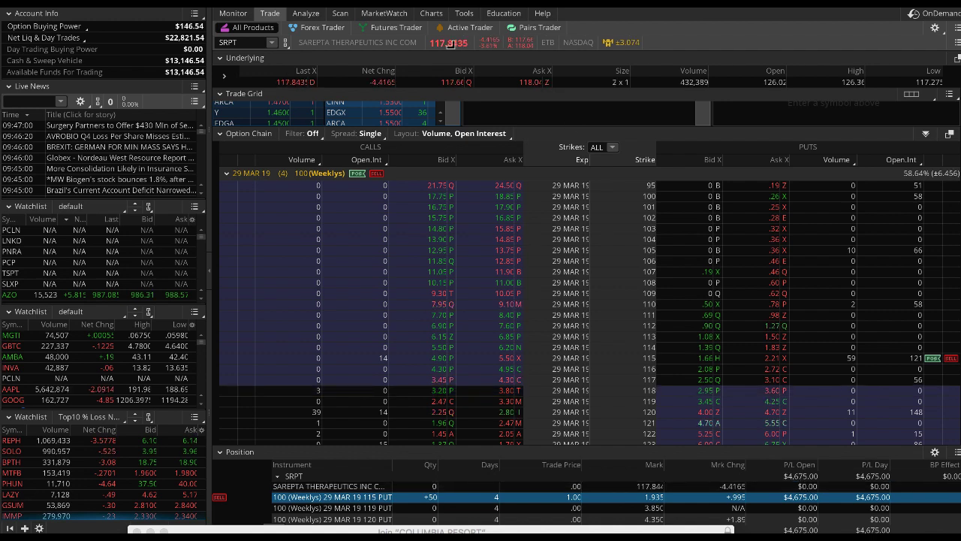
{"action": "left_click", "coordinate": [423, 13]}
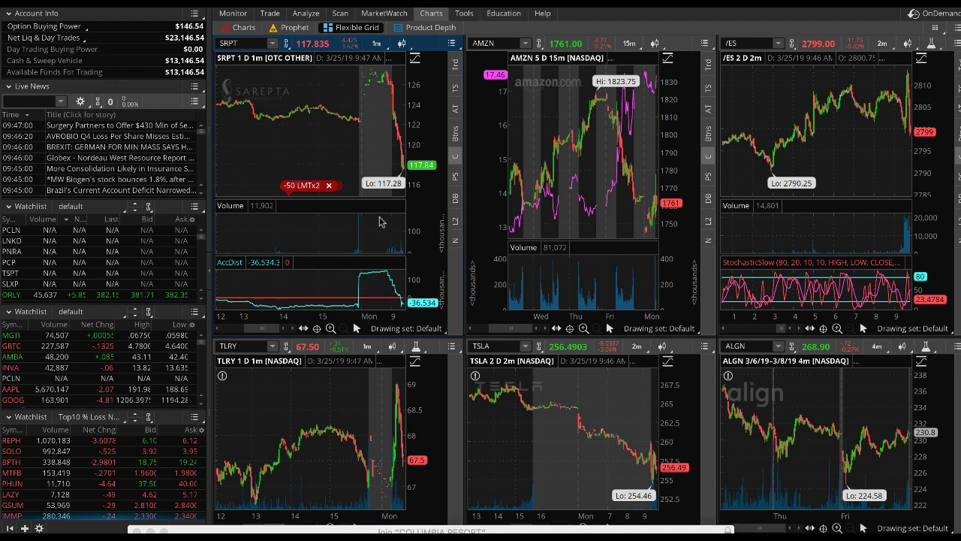
{"action": "left_click", "coordinate": [269, 13]}
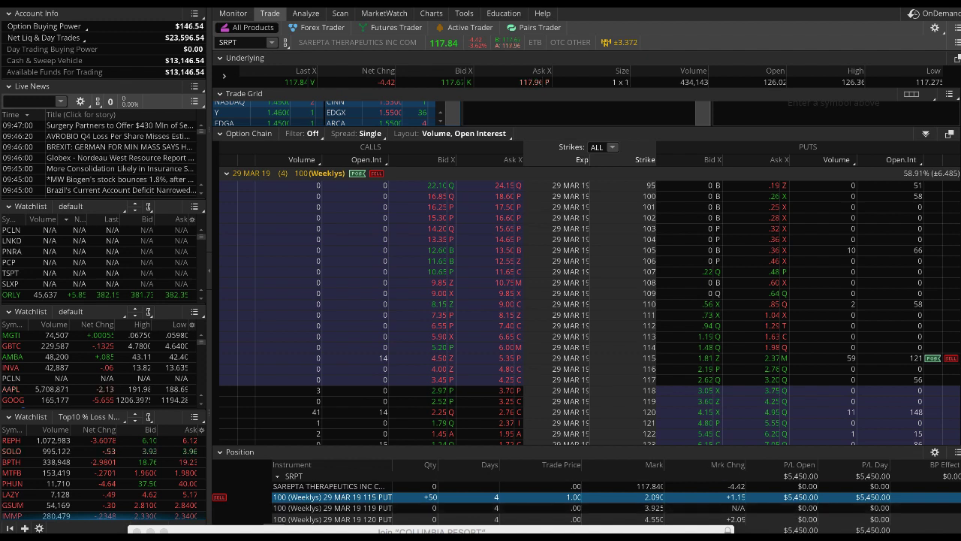
{"action": "left_click", "coordinate": [429, 13]}
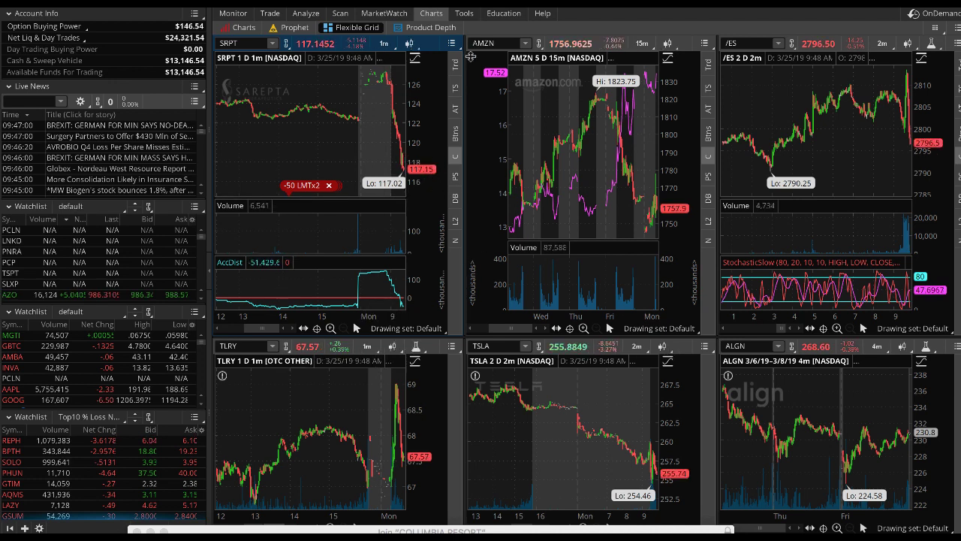
Step: Maximize the SRPT chart cell, then check the 115 puts' $7,500 open P/L on the Trade page
{"action": "left_click", "coordinate": [452, 43]}
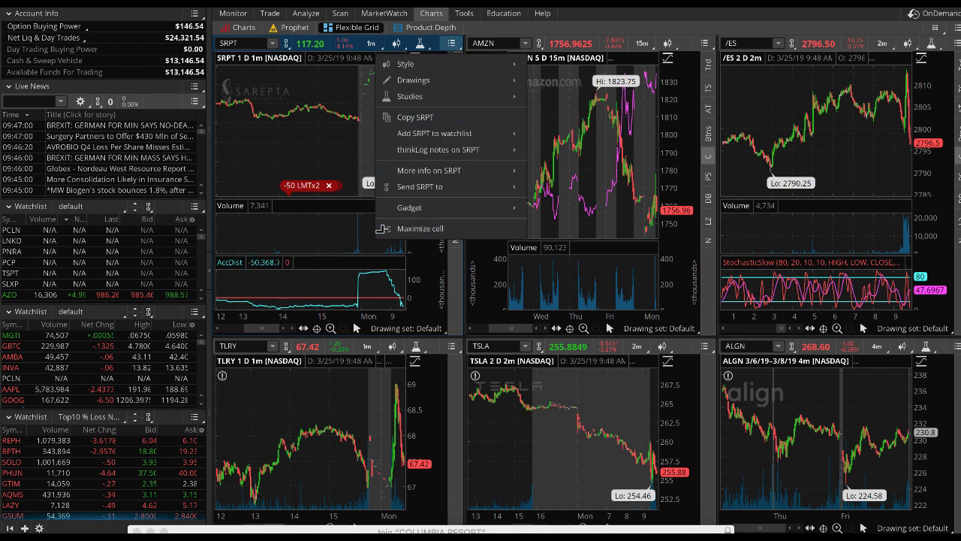
{"action": "left_click", "coordinate": [383, 227]}
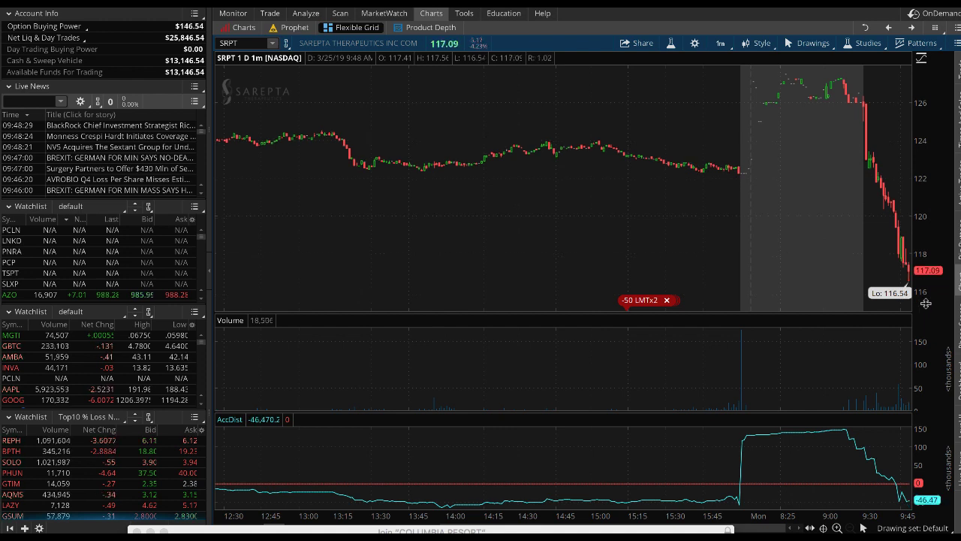
{"action": "left_click", "coordinate": [268, 13]}
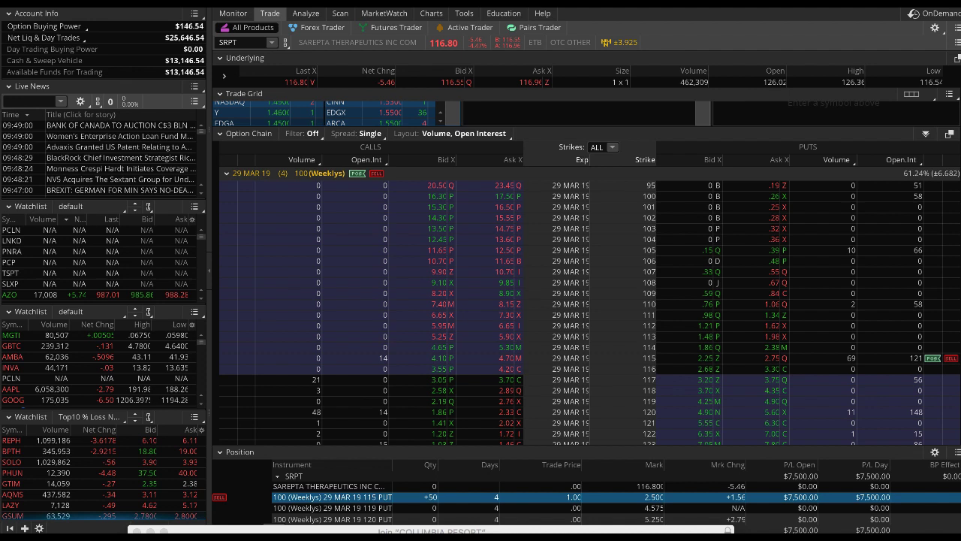
{"action": "mouse_move", "coordinate": [433, 11]}
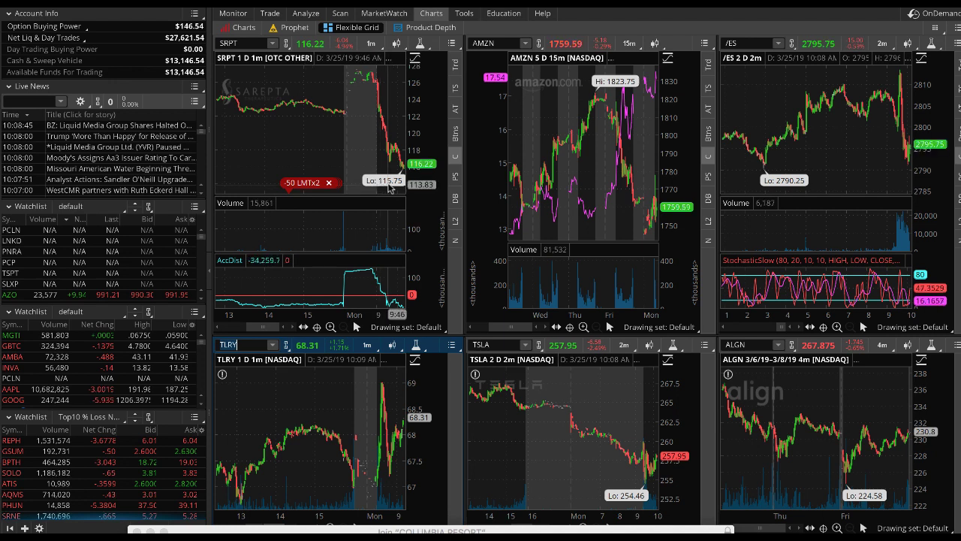
{"action": "left_click", "coordinate": [269, 13]}
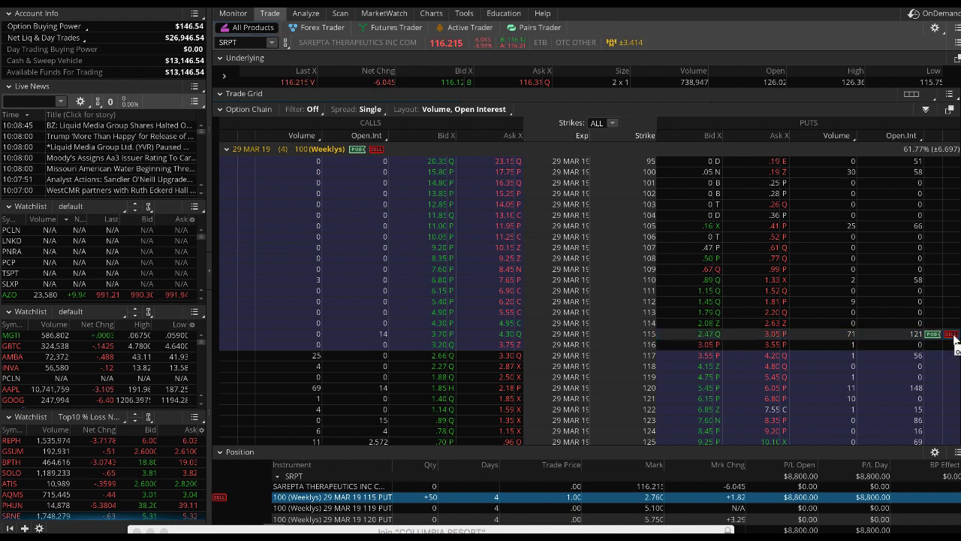
Step: Check the working SELL orders on the SRPT 115 put row
{"action": "mouse_move", "coordinate": [952, 336]}
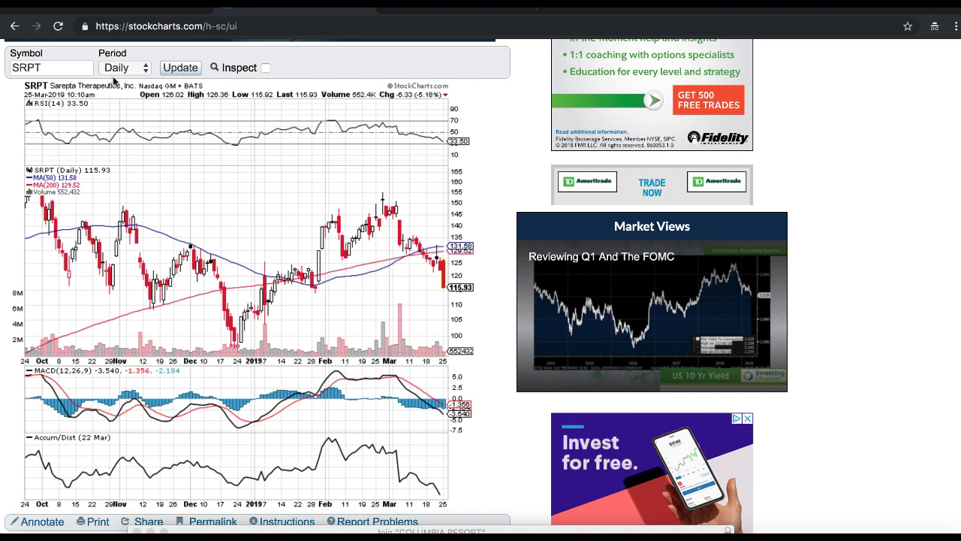
Step: Replace SRPT with TSLA and load its daily chart, scrolling down to review the indicators
{"action": "left_click", "coordinate": [45, 67]}
{"action": "key", "text": "BackSpace"}
{"action": "key", "text": "BackSpace"}
{"action": "key", "text": "BackSpace"}
{"action": "key", "text": "BackSpace"}
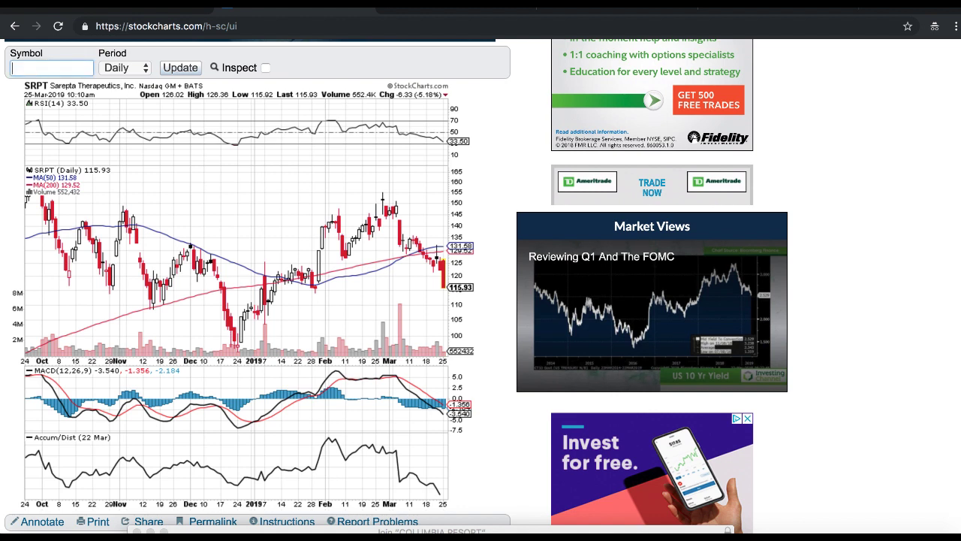
{"action": "type", "text": "tsla"}
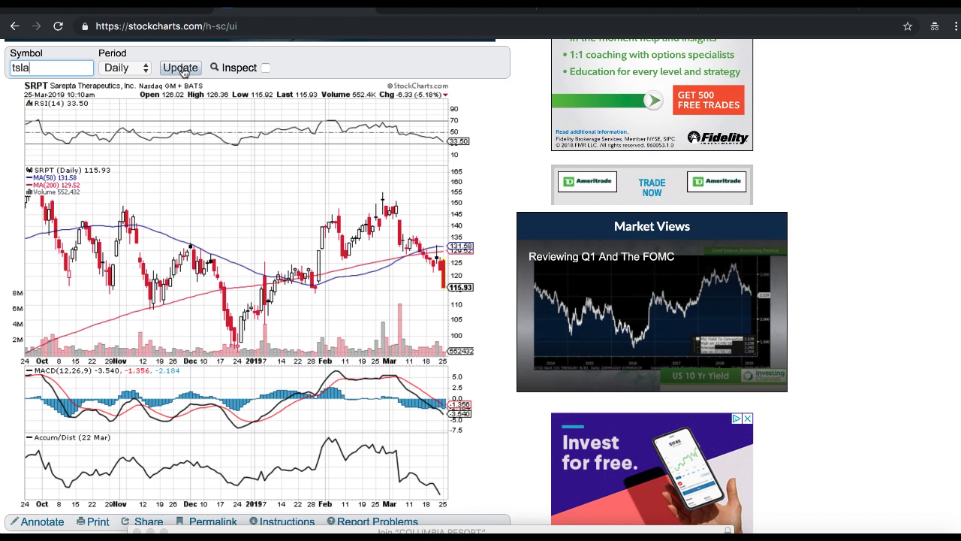
{"action": "left_click", "coordinate": [181, 68]}
{"action": "left_click", "coordinate": [181, 68]}
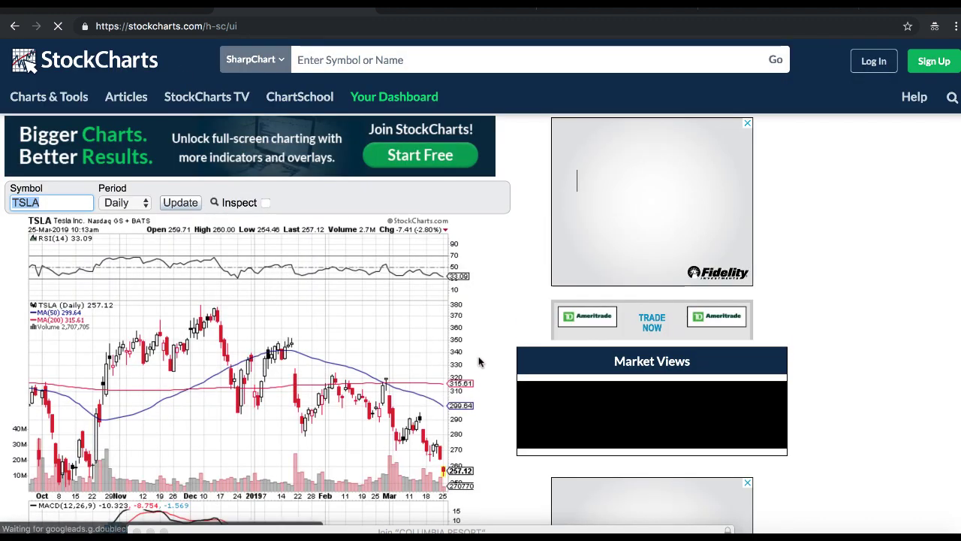
{"action": "scroll", "coordinate": [478, 355], "scroll_direction": "down", "scroll_amount": 3}
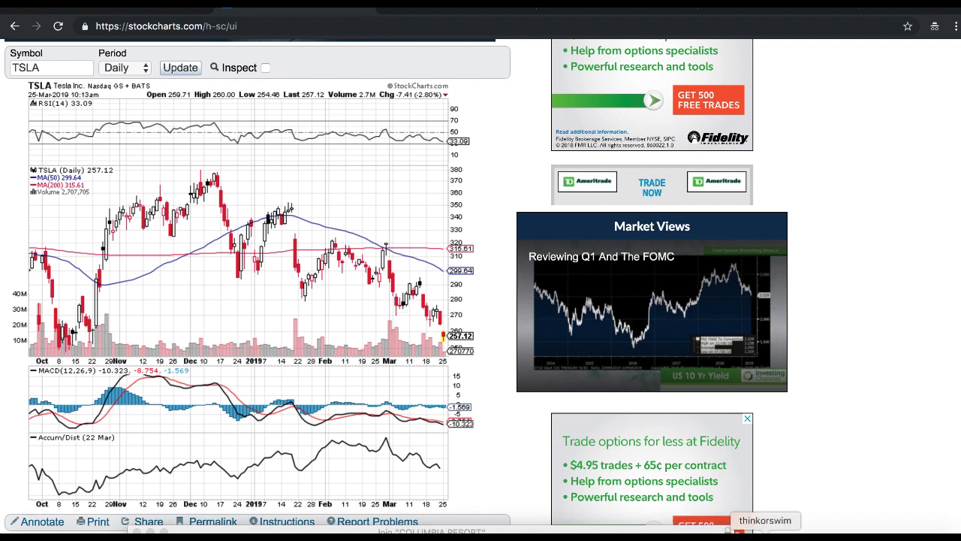
Step: Return to thinkorswim and list the working sell orders on the SRPT 115 puts
{"action": "left_click", "coordinate": [765, 531]}
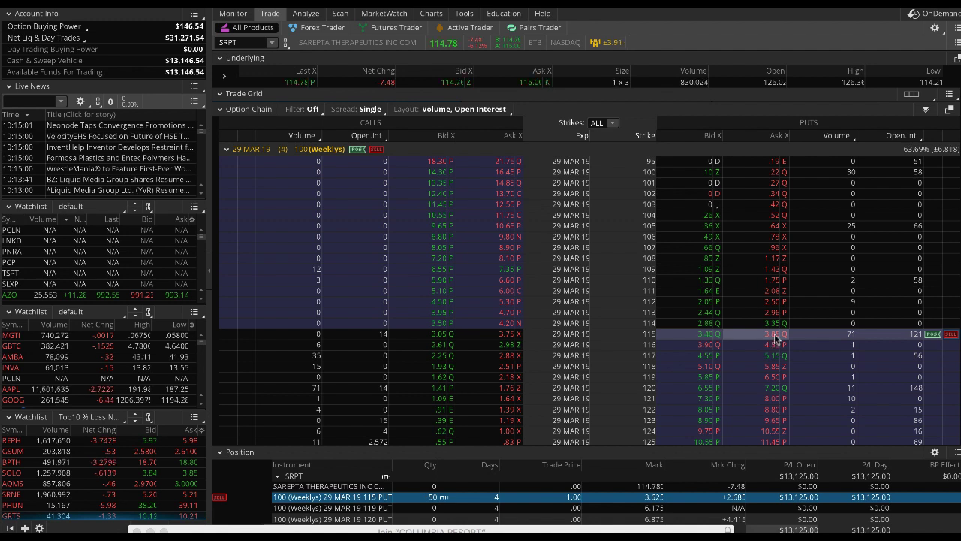
{"action": "left_click", "coordinate": [952, 335]}
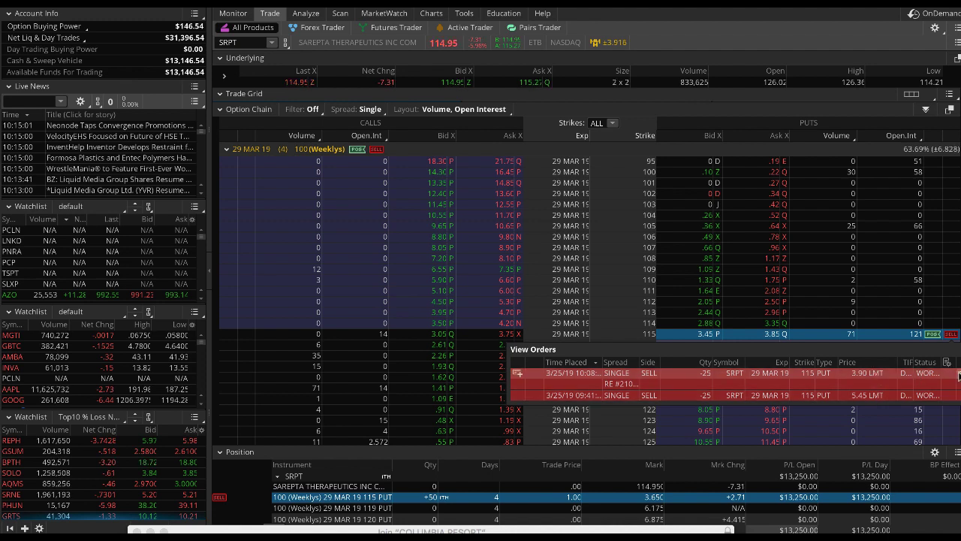
Step: Load the first working 25-contract SRPT 115 put sell order into Order Entry via Cancel/replace
{"action": "right_click", "coordinate": [797, 373]}
{"action": "left_click", "coordinate": [853, 207]}
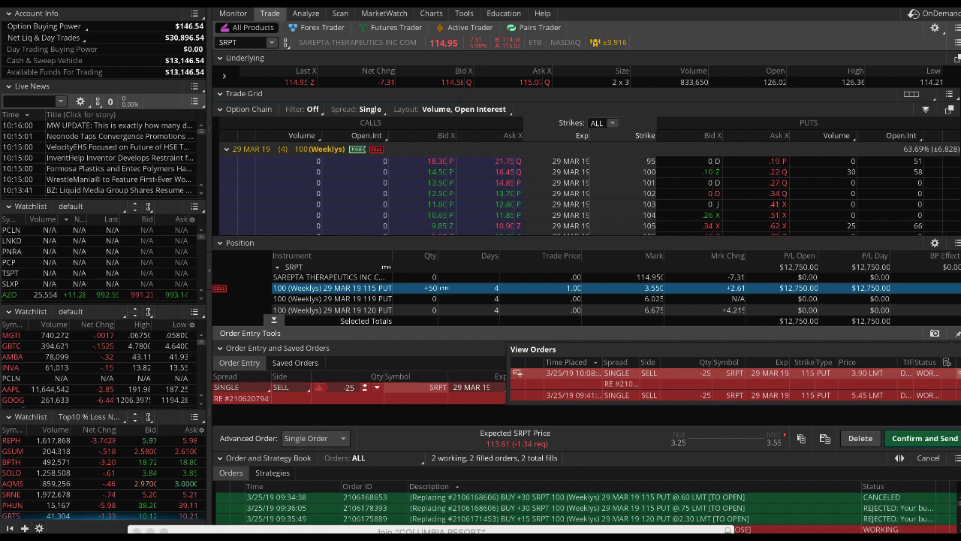
{"action": "right_click", "coordinate": [938, 376]}
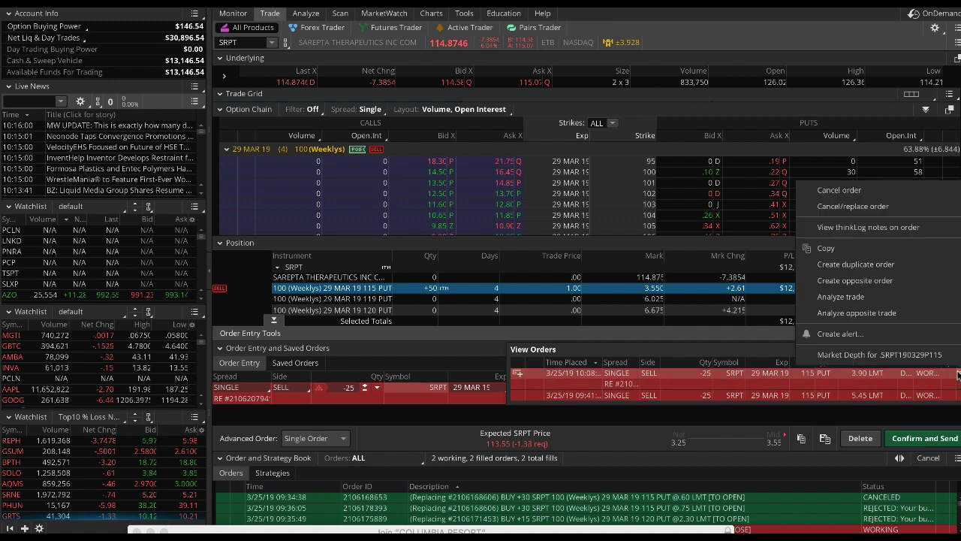
{"action": "left_click", "coordinate": [859, 206]}
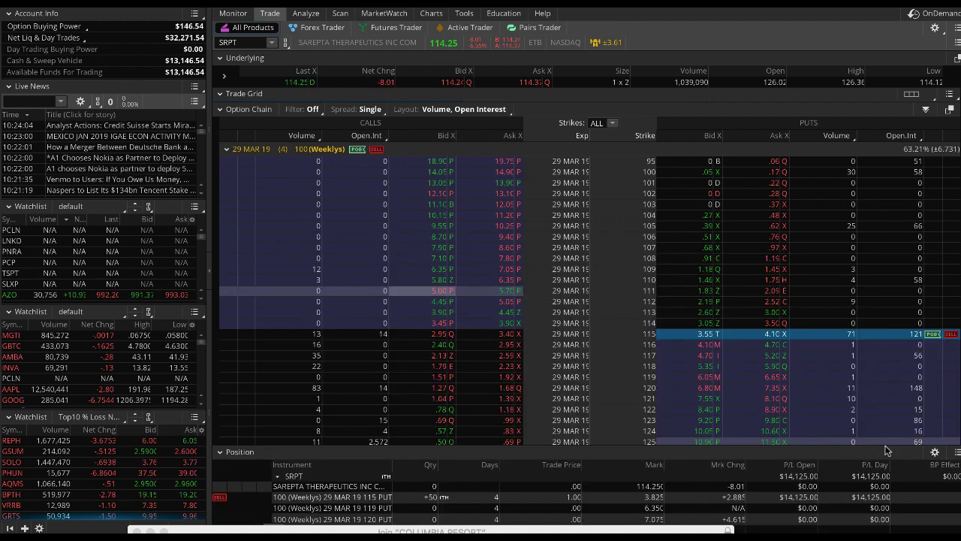